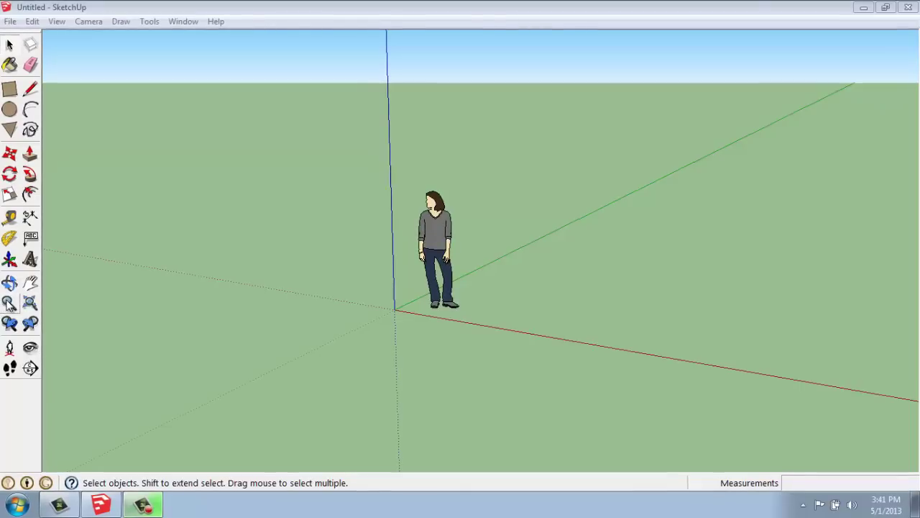
# Step: Use the Zoom tool to zoom out from and back in on the standing figure, finishing slightly closer
pyautogui.click(10, 303)
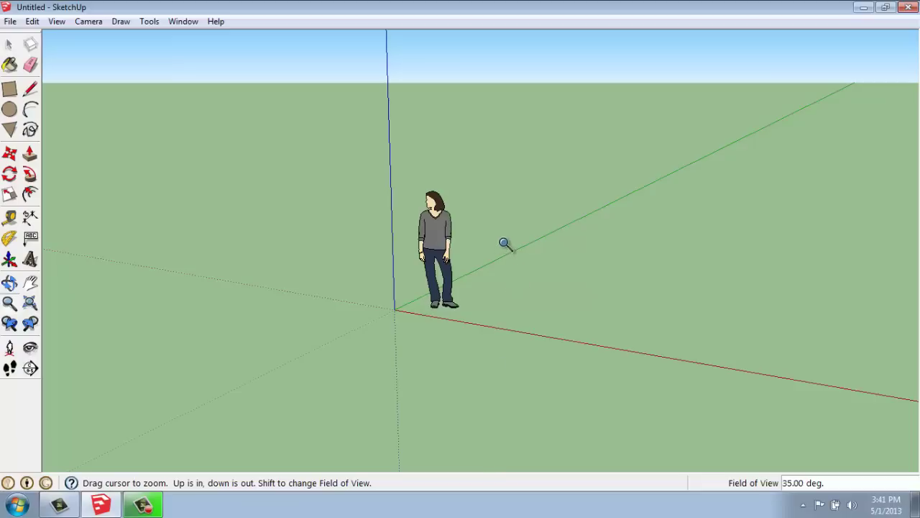
pyautogui.moveTo(506, 245); pyautogui.dragTo(558, 426)
pyautogui.moveTo(529, 236); pyautogui.dragTo(547, 84)
pyautogui.moveTo(558, 348); pyautogui.dragTo(568, 322)
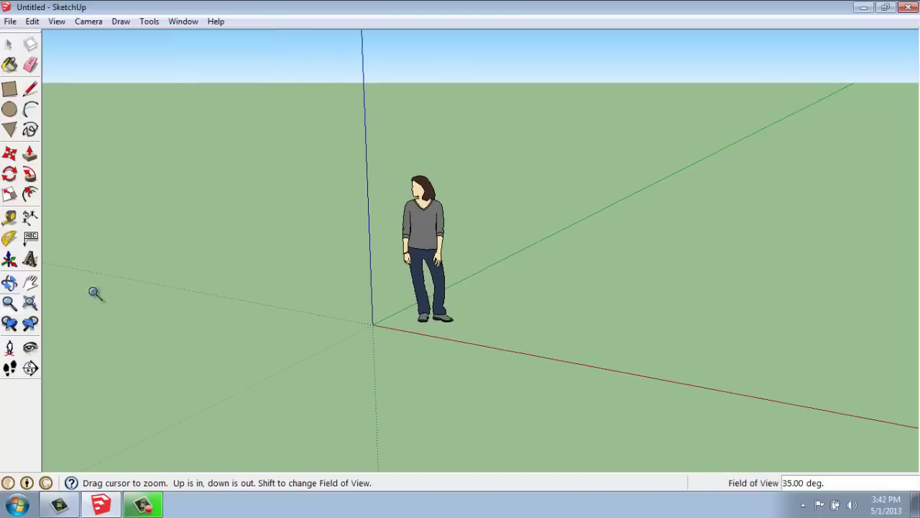
# Step: Pan the camera view diagonally away and back, keeping the standing figure and axes origin in view
pyautogui.click(31, 285)
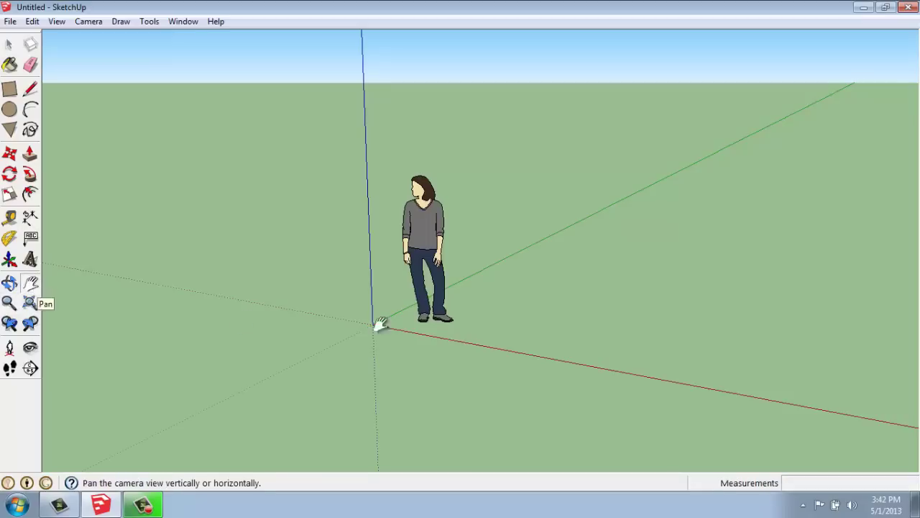
pyautogui.moveTo(560, 263); pyautogui.dragTo(489, 199)
pyautogui.moveTo(457, 148); pyautogui.dragTo(489, 259)
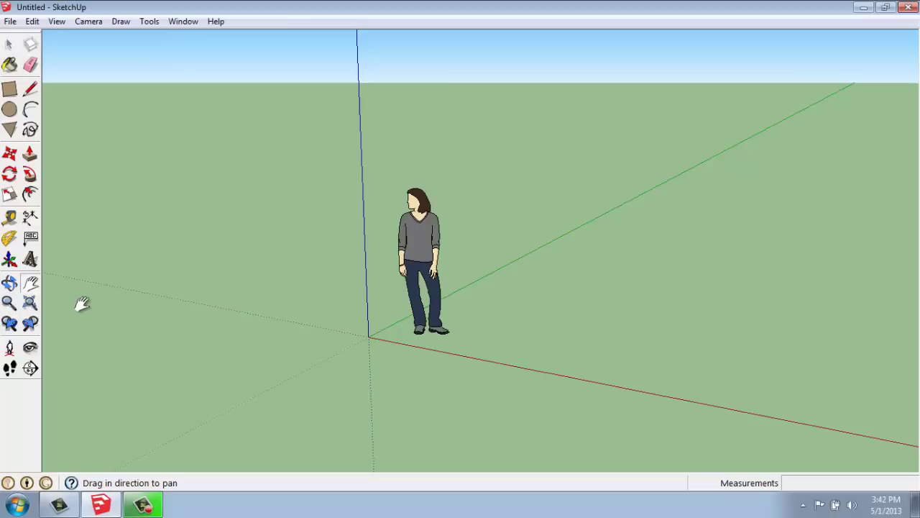
# Step: Orbit the camera around the figure to a higher viewpoint and back to a low one showing the horizon
pyautogui.click(10, 284)
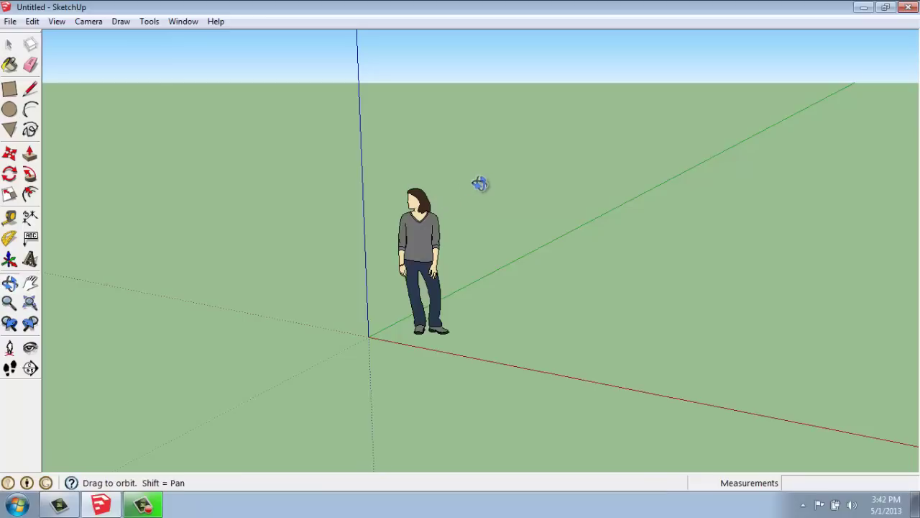
pyautogui.moveTo(447, 179); pyautogui.dragTo(361, 217)
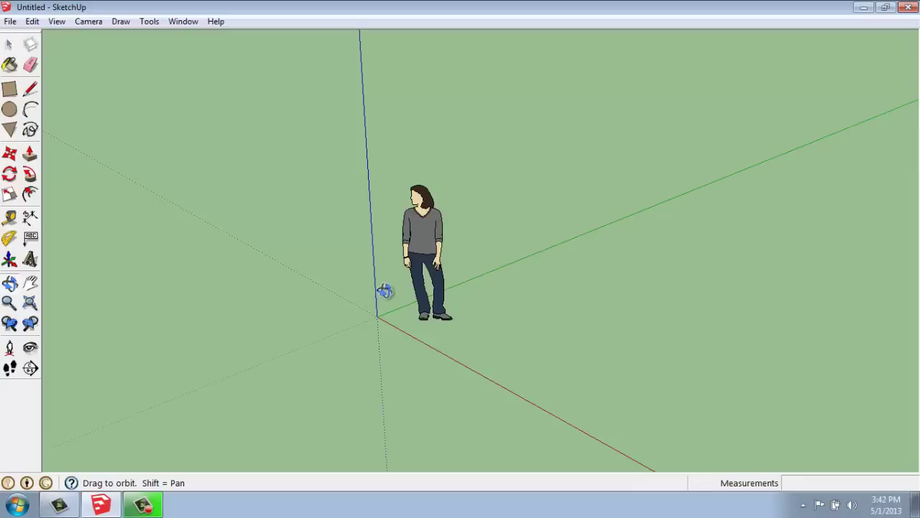
pyautogui.moveTo(507, 249); pyautogui.dragTo(626, 252)
# Step: Zoom out and in repeatedly around the figure, finish with a closer view and tilt the camera slightly
pyautogui.scroll(-3, 437, 210)
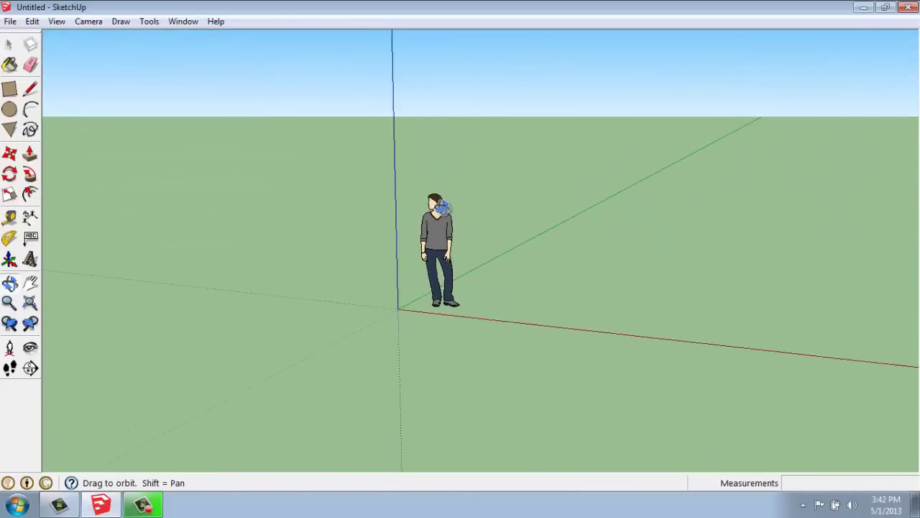
pyautogui.scroll(-2, 446, 207)
pyautogui.scroll(3, 450, 205)
pyautogui.scroll(-4, 450, 207)
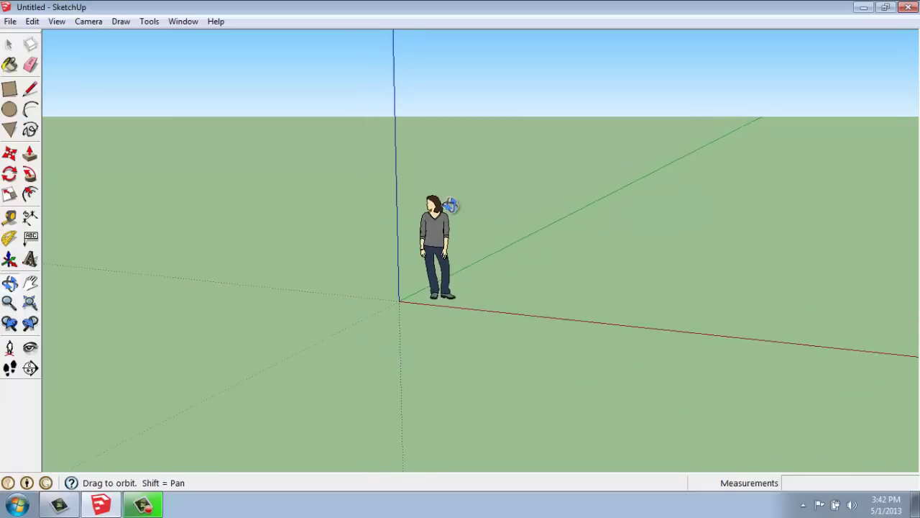
pyautogui.scroll(4, 451, 206)
pyautogui.scroll(-1, 460, 214)
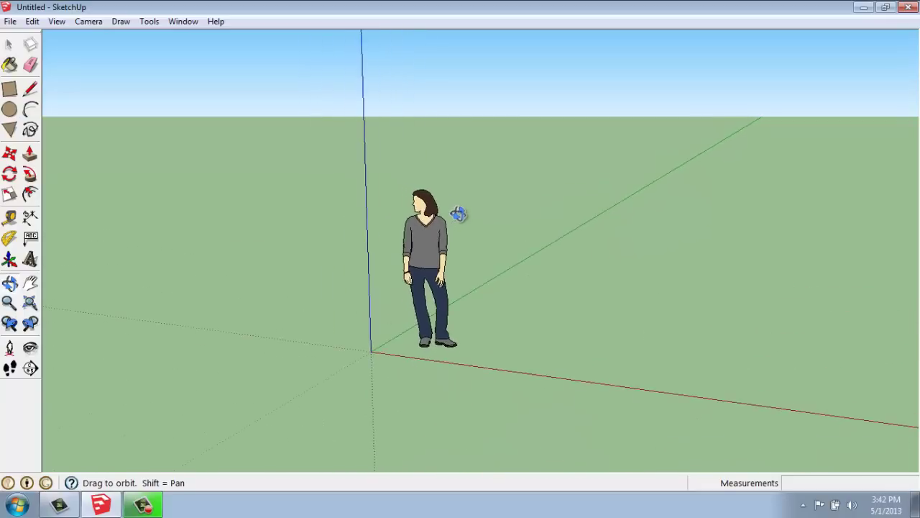
pyautogui.scroll(1, 460, 213)
pyautogui.scroll(-1, 459, 214)
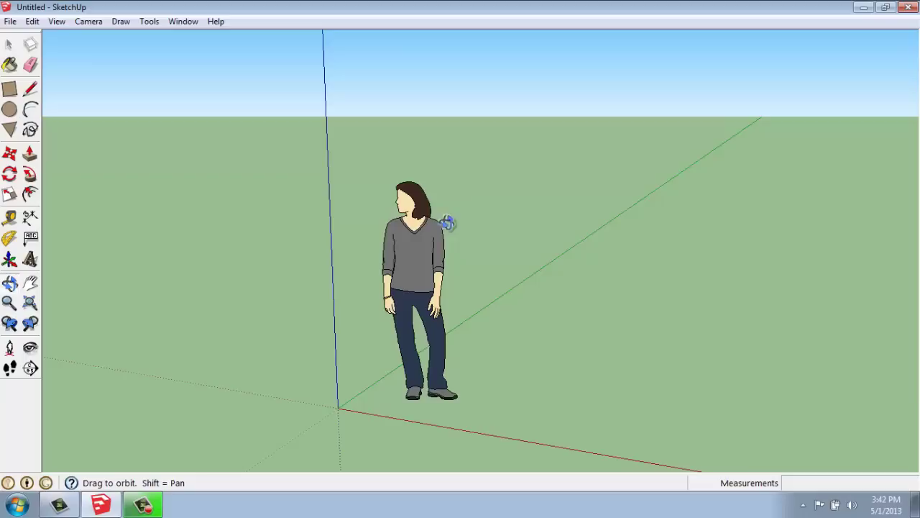
pyautogui.moveTo(397, 248); pyautogui.dragTo(391, 257)
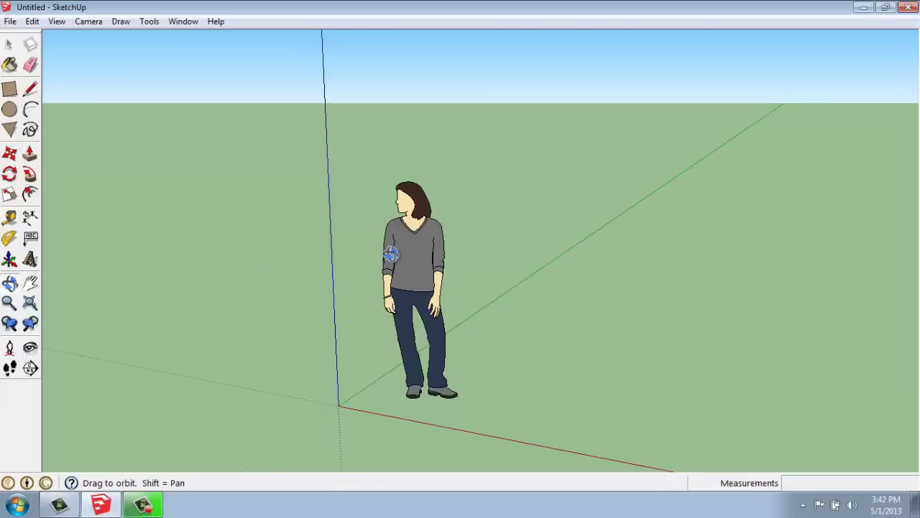
# Step: Pan the view to recentre the figure and zoom out until more of the ground and axes shows
pyautogui.click(30, 285)
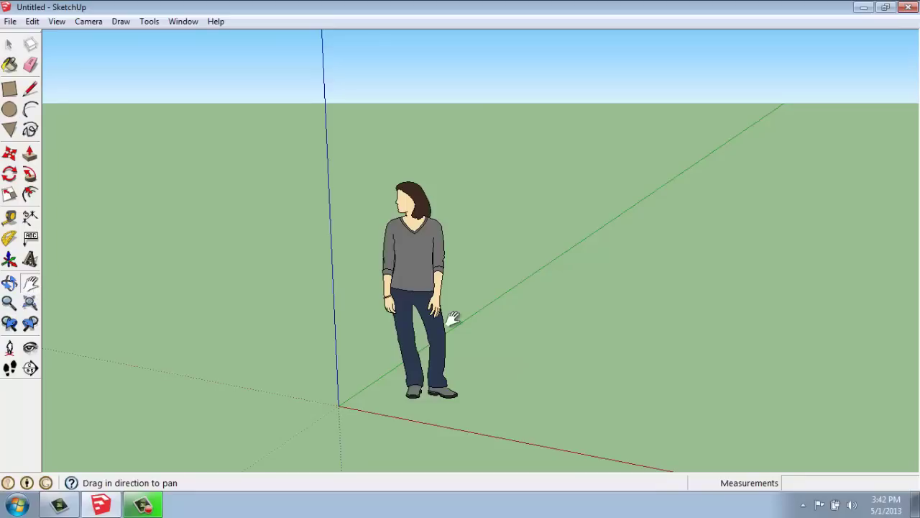
pyautogui.moveTo(336, 334); pyautogui.dragTo(376, 266)
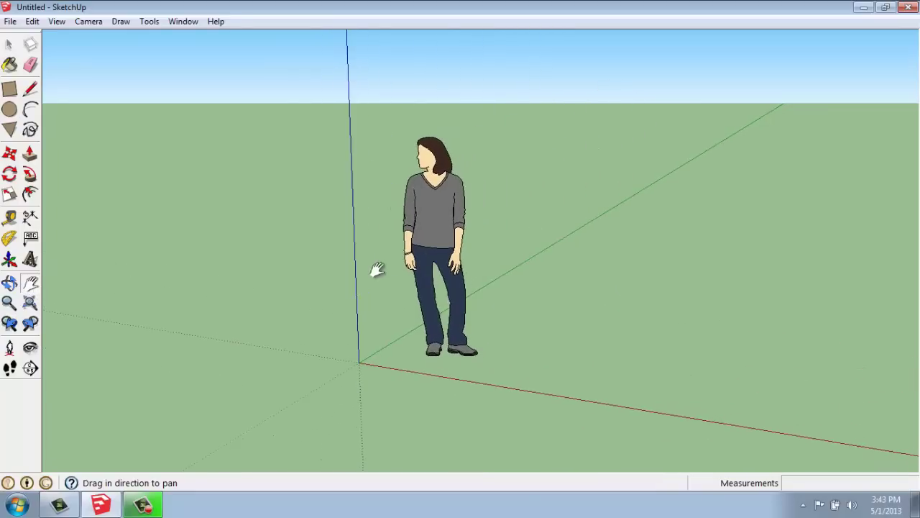
pyautogui.moveTo(471, 224); pyautogui.dragTo(394, 213)
pyautogui.scroll(2, 396, 208)
pyautogui.scroll(-4, 413, 196)
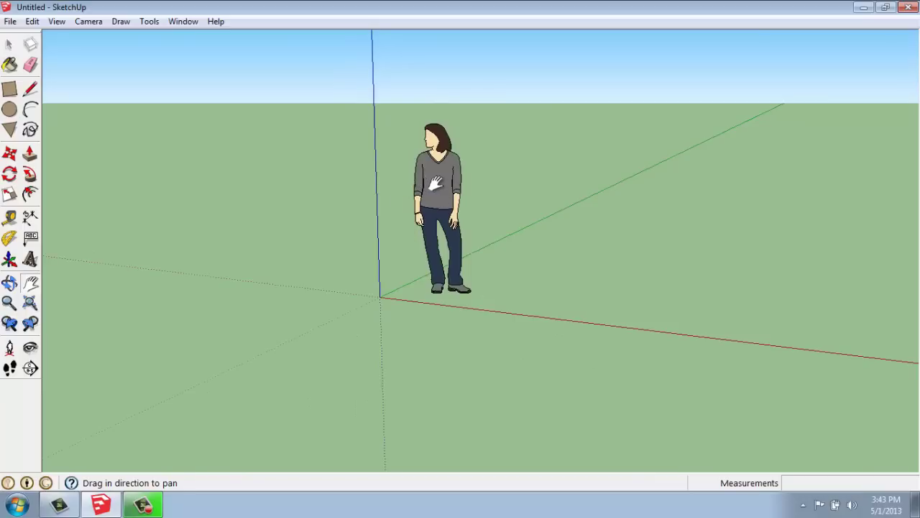
# Step: Orbit to a higher viewpoint above the figure, switch to the Pan tool and zoom out and in on the figure
pyautogui.press('o')
pyautogui.moveTo(434, 181); pyautogui.dragTo(304, 232)
pyautogui.press('h')
pyautogui.scroll(-3, 345, 203)
pyautogui.scroll(3, 374, 144)
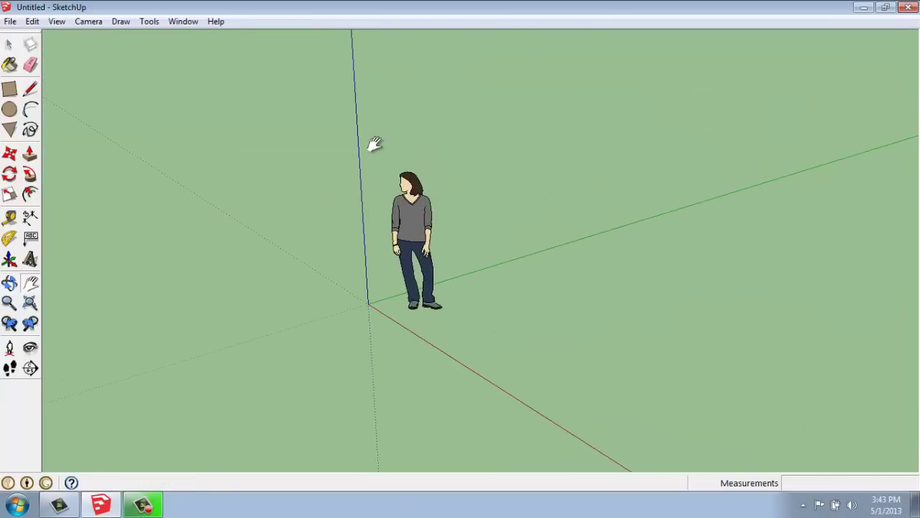
pyautogui.scroll(2, 421, 202)
pyautogui.scroll(-1, 423, 211)
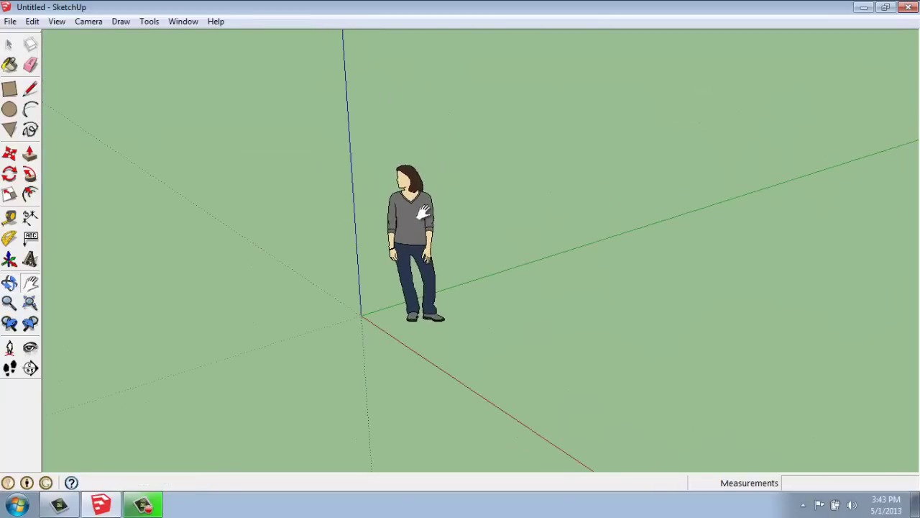
# Step: Zoom in with the Zoom tool, fit the model with Zoom Extents, zoom far out and fit it again
pyautogui.click(9, 306)
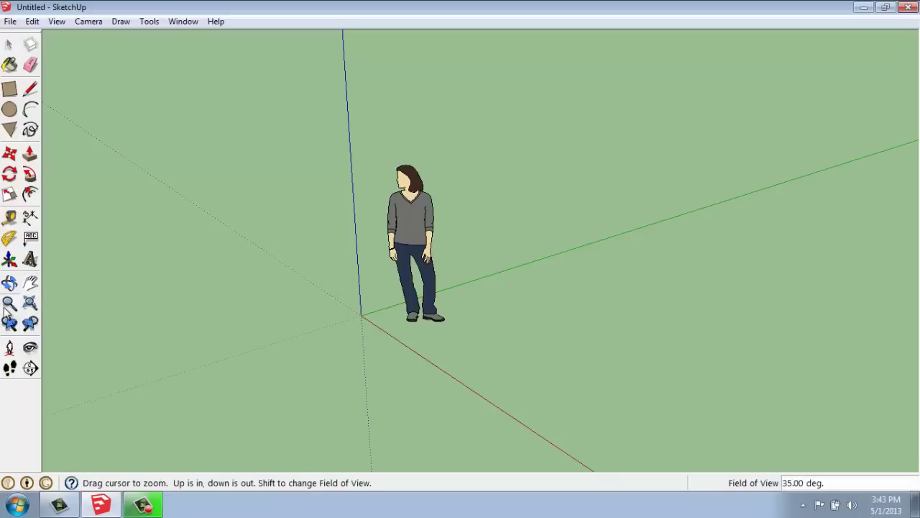
pyautogui.moveTo(338, 228); pyautogui.dragTo(454, 175)
pyautogui.click(31, 306)
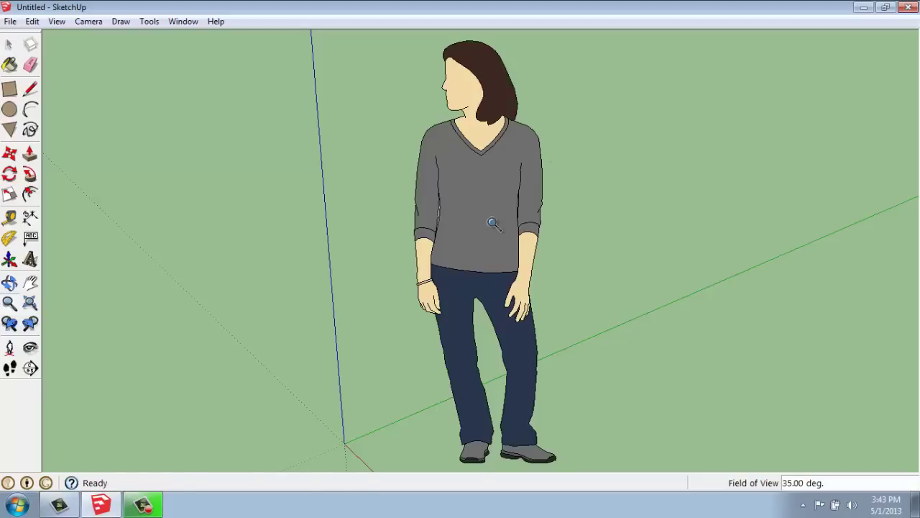
pyautogui.moveTo(493, 224); pyautogui.dragTo(515, 371)
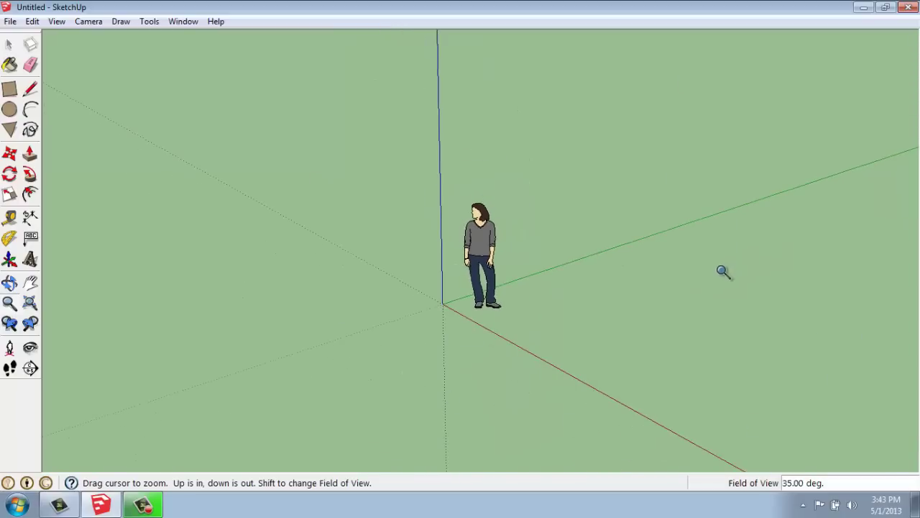
pyautogui.click(29, 303)
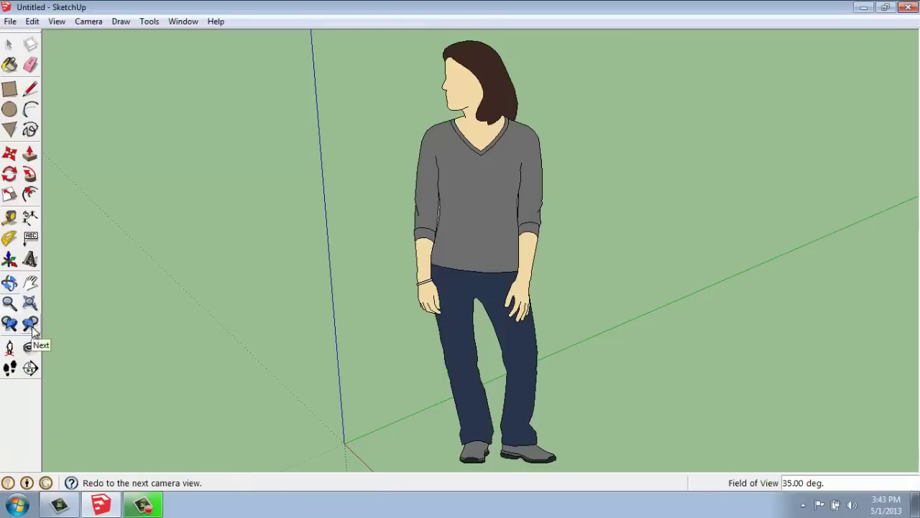
# Step: Switch back and forth between the previous zoomed-out camera view and the Zoom Extents view, ending on the close view
pyautogui.click(11, 325)
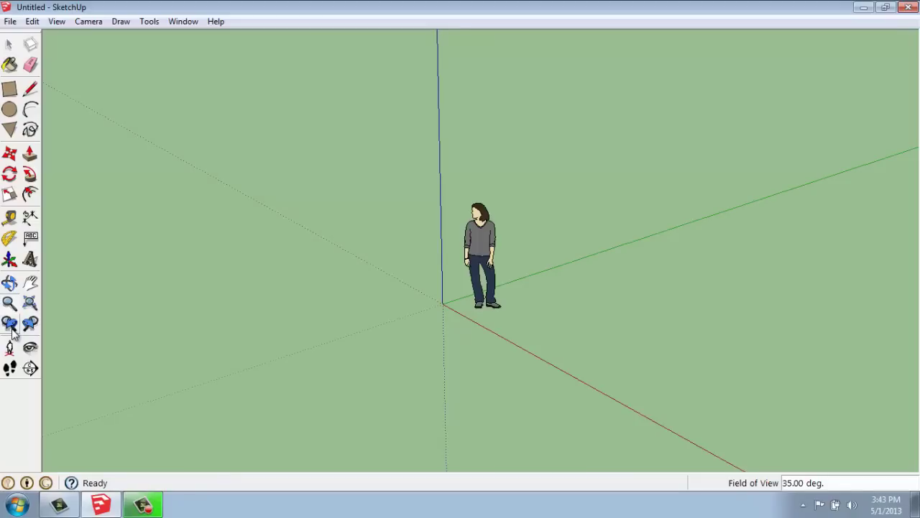
pyautogui.click(30, 325)
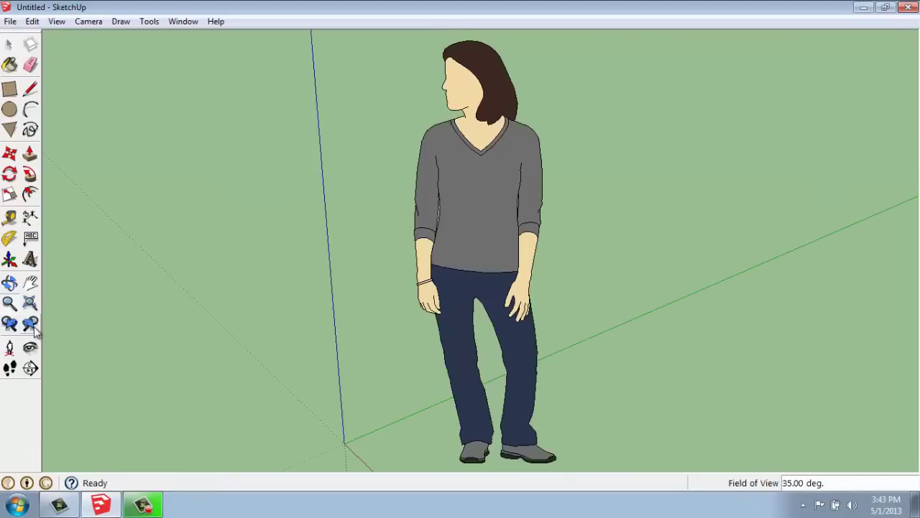
pyautogui.click(10, 325)
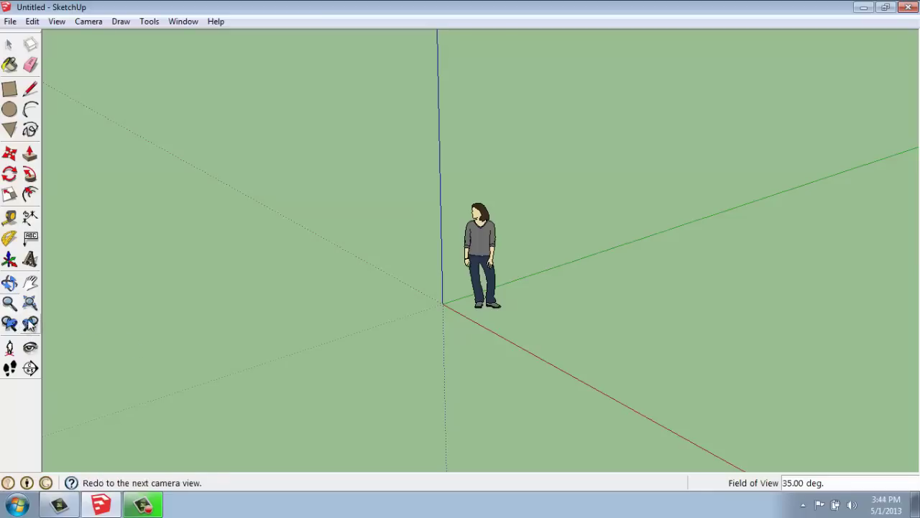
pyautogui.click(30, 304)
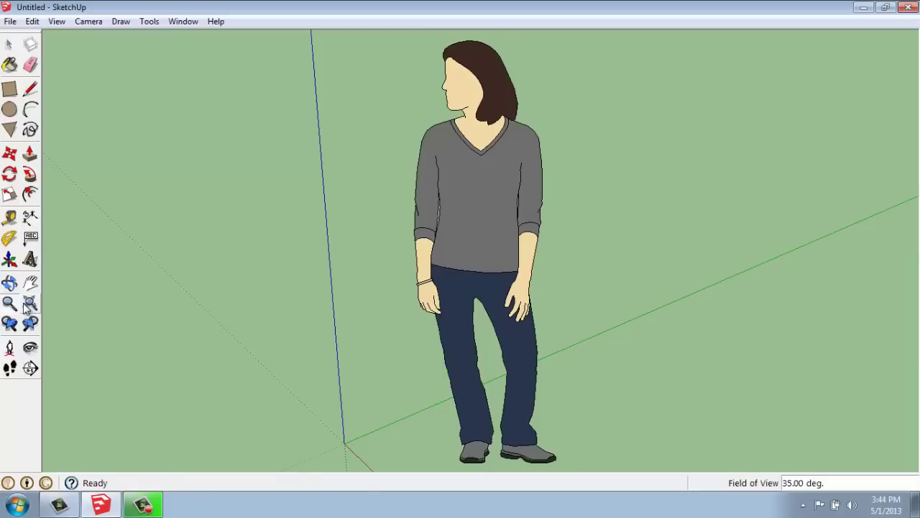
pyautogui.click(10, 325)
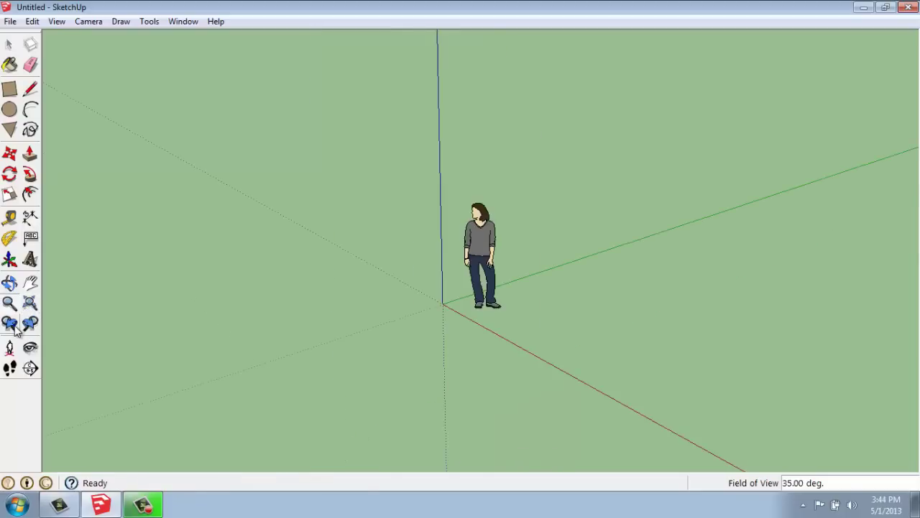
pyautogui.click(28, 325)
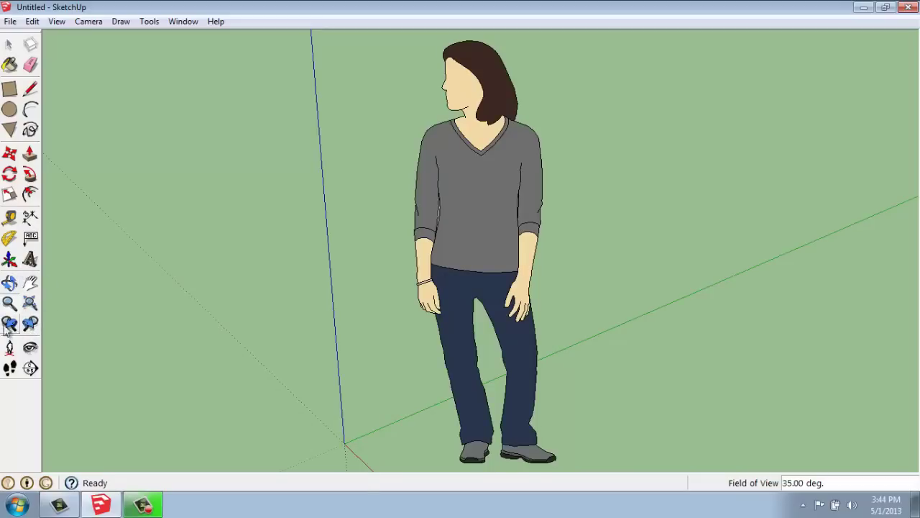
# Step: Pan the close view of the figure upward and zoom out to bring the axes origin into view
pyautogui.click(31, 285)
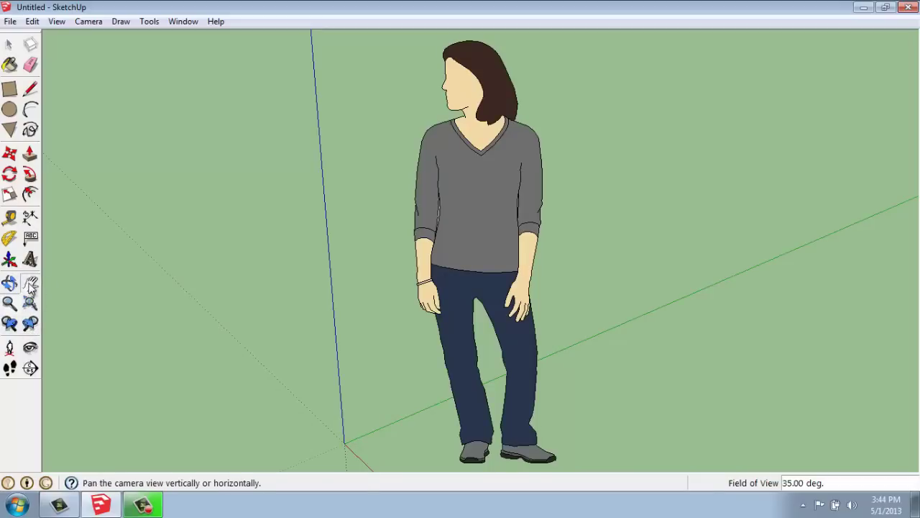
pyautogui.moveTo(349, 240); pyautogui.dragTo(353, 183)
pyautogui.scroll(-5, 357, 186)
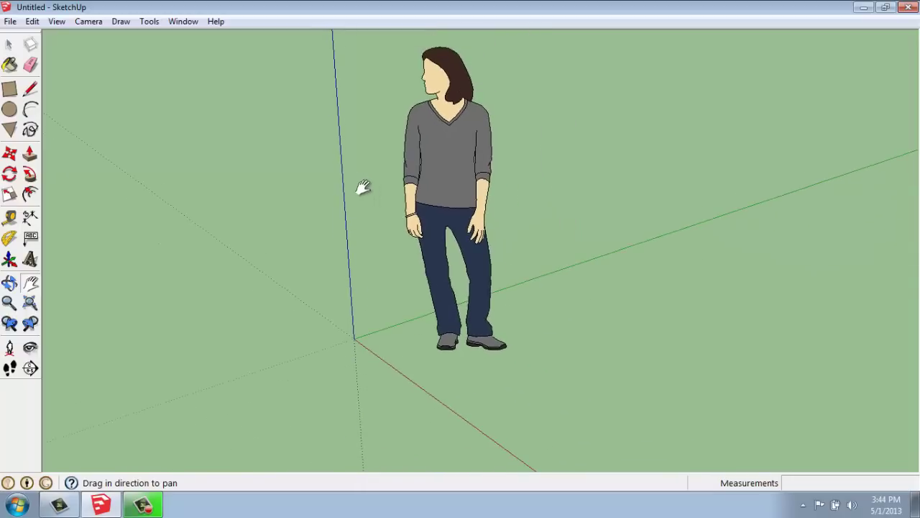